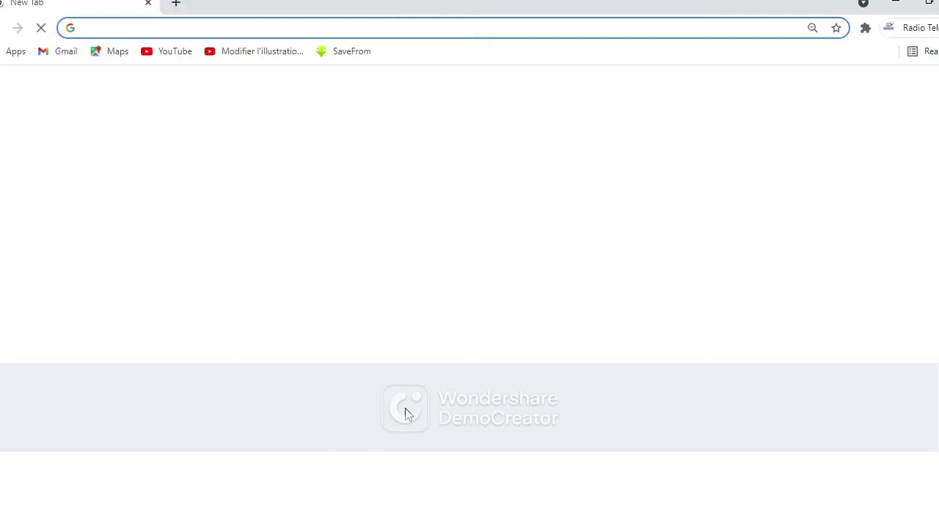
Search the web for "remove background" and open the remove.bg result
click(152, 27)
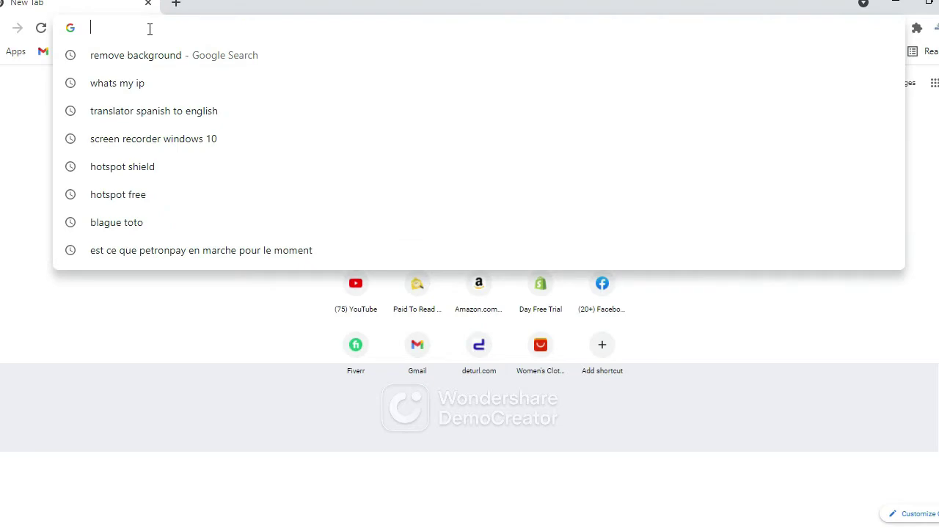
text(re)
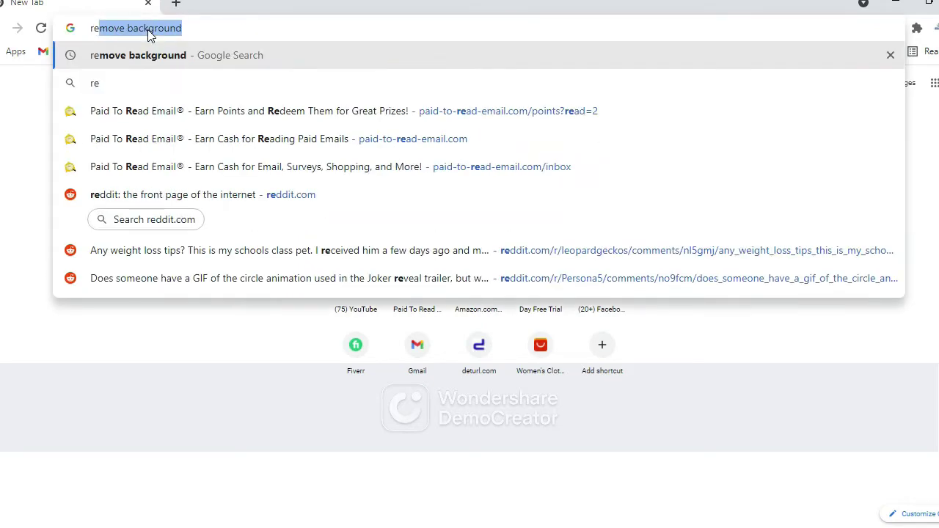
text(mo)
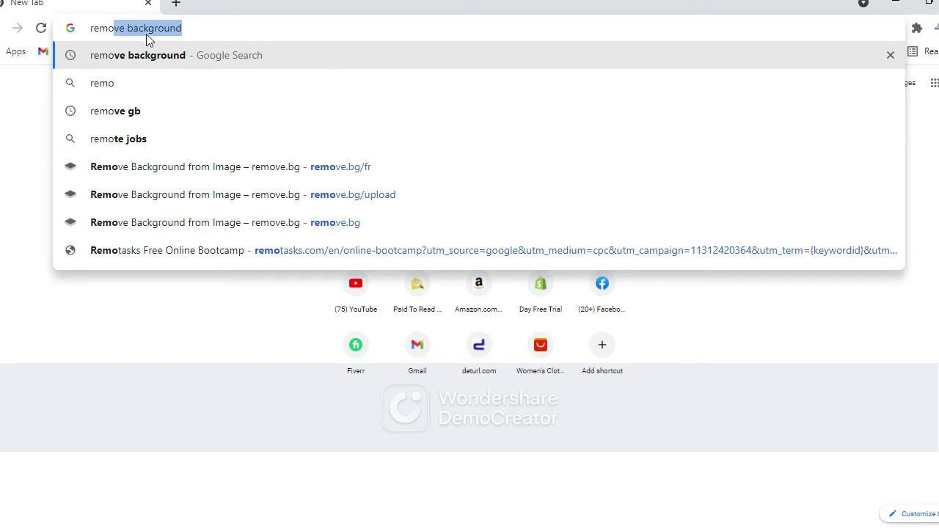
click(194, 27)
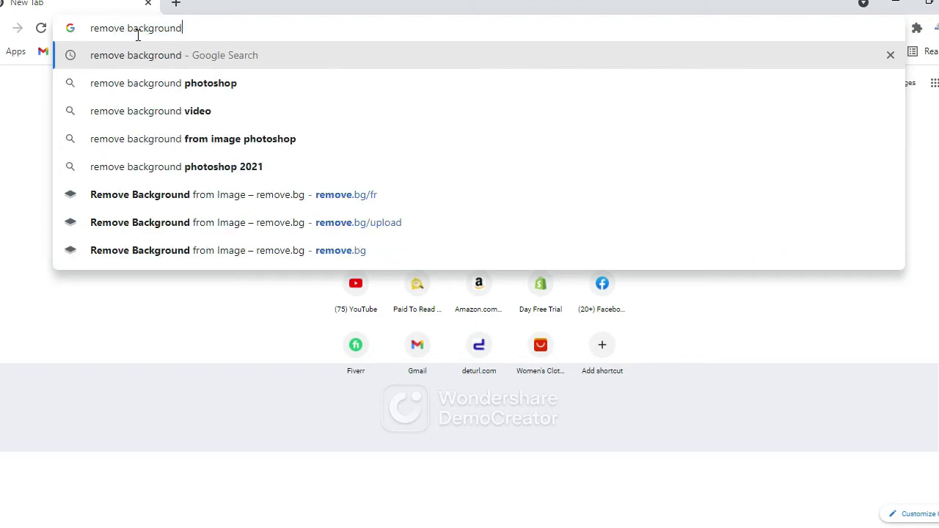
drag(205, 28, 76, 33)
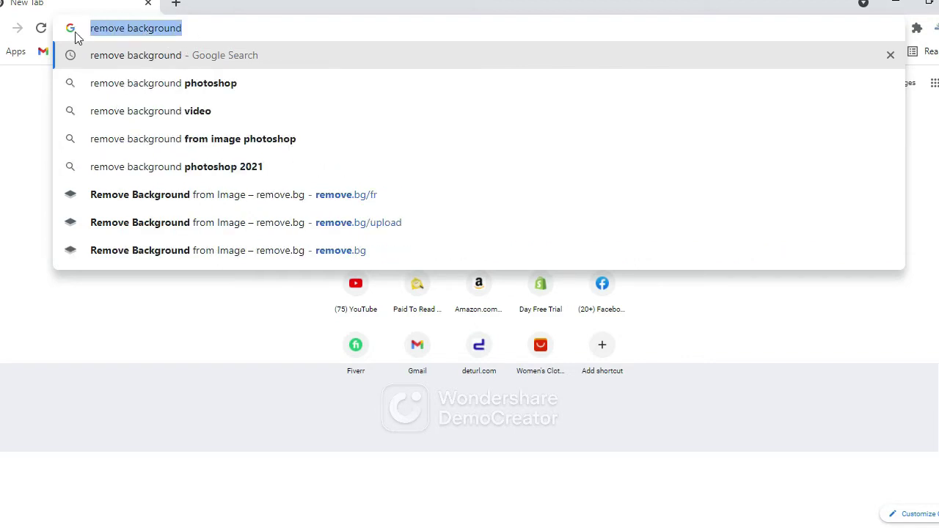
click(194, 27)
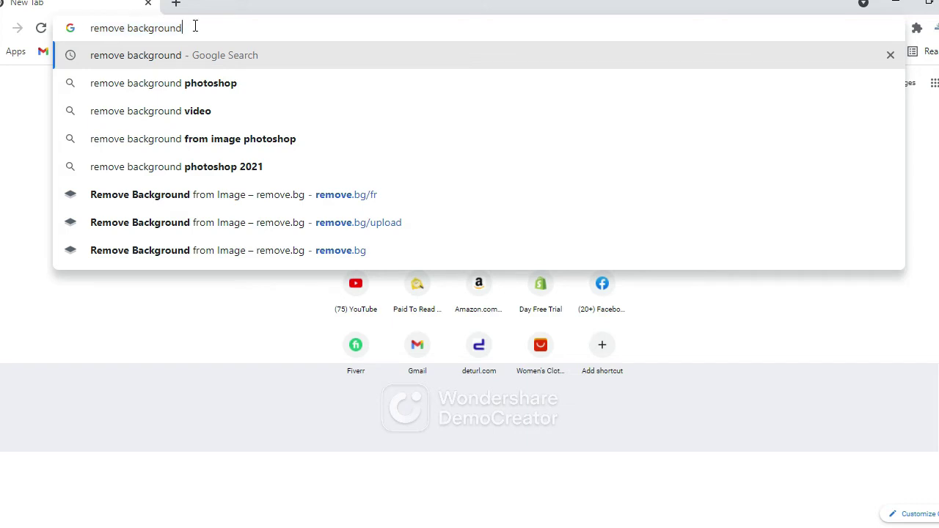
key(Return)
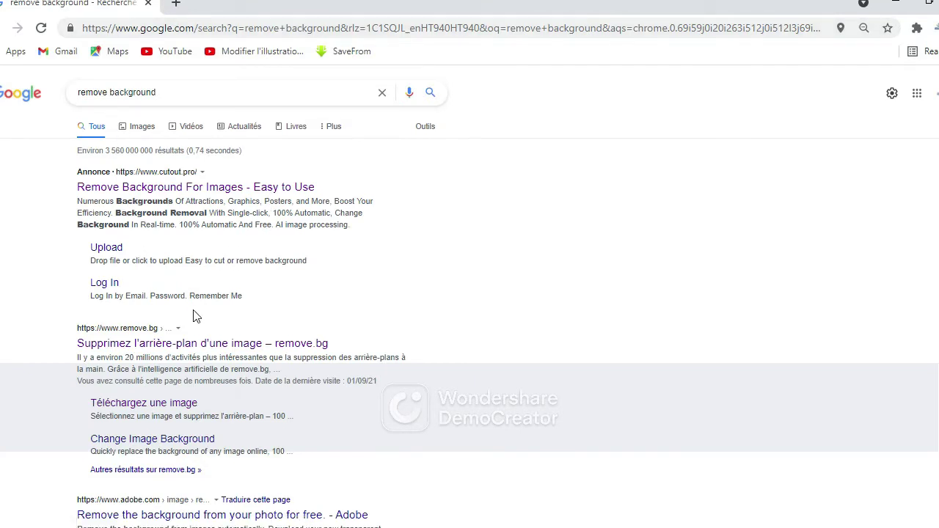
click(121, 349)
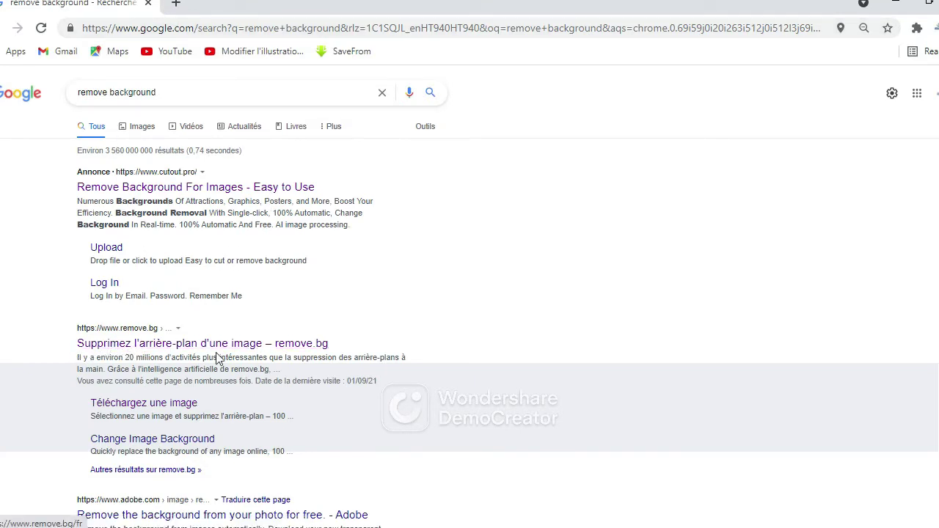
click(179, 351)
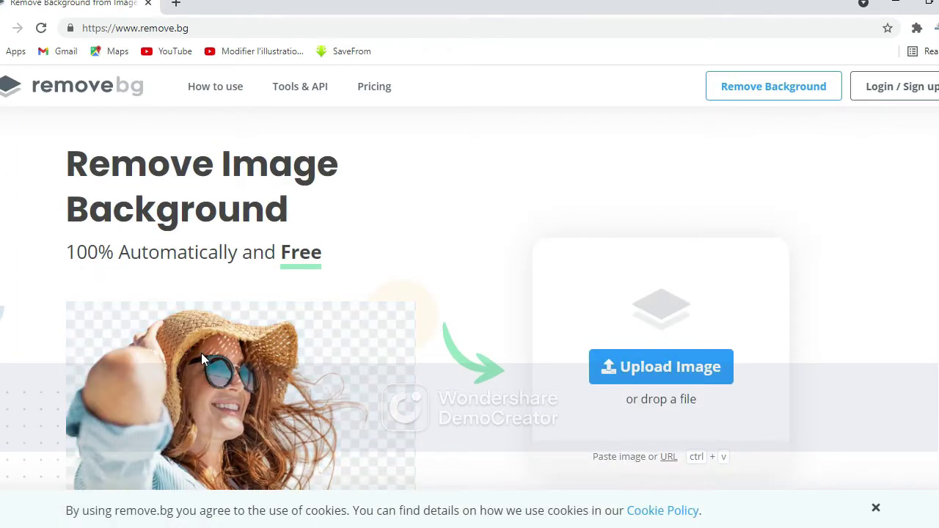
Upload the photo DSCN4985 from the 100NIKON folder for background removal
click(642, 375)
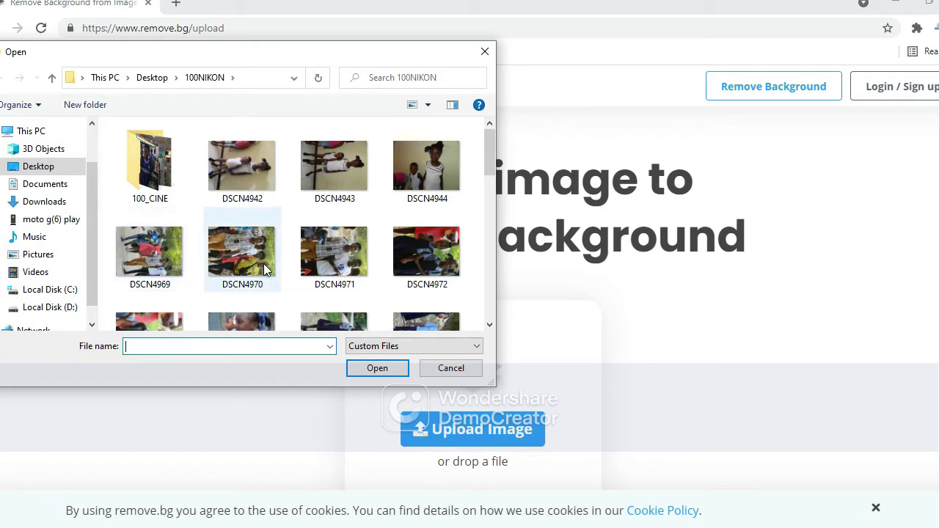
scroll(264, 266, down, 5)
scroll(265, 270, down, 1)
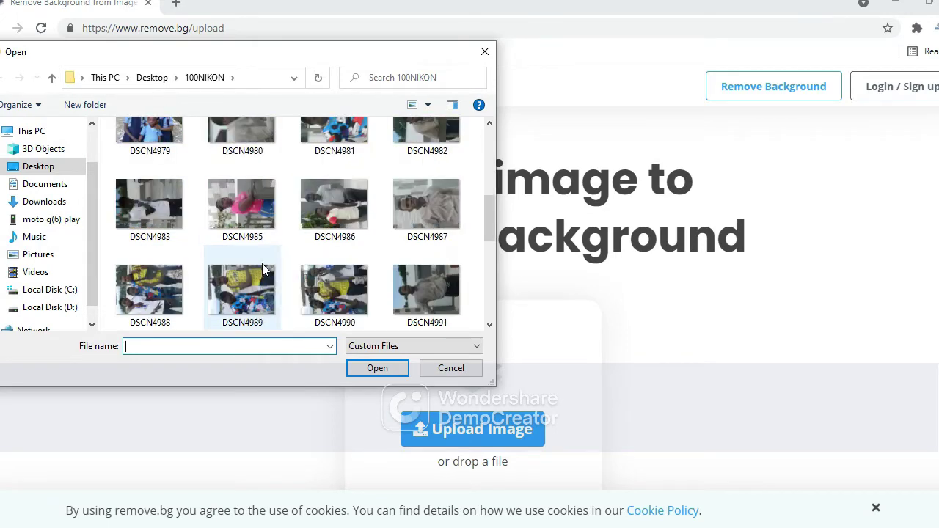
click(248, 210)
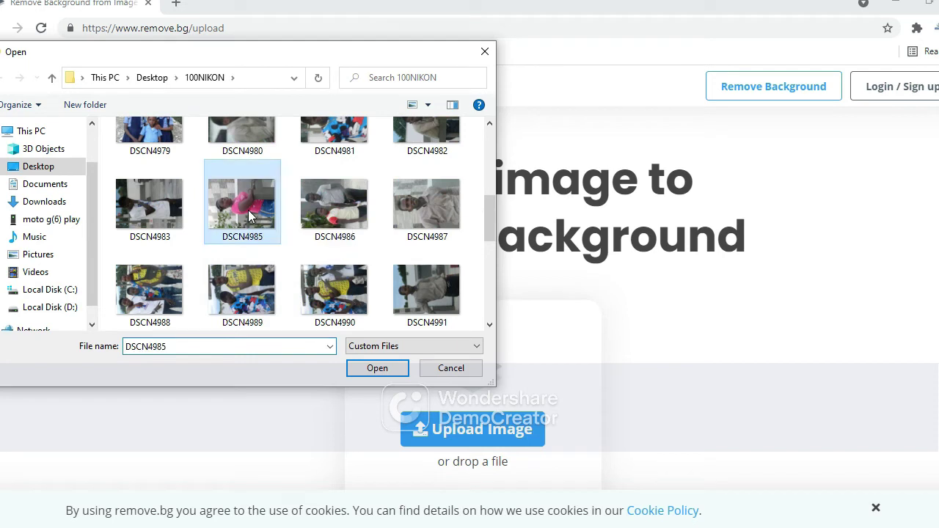
click(371, 371)
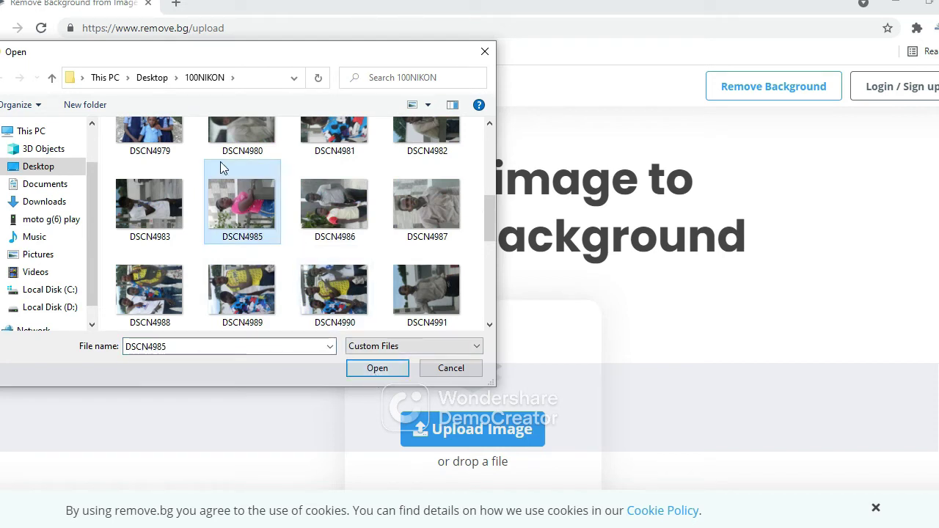
click(378, 370)
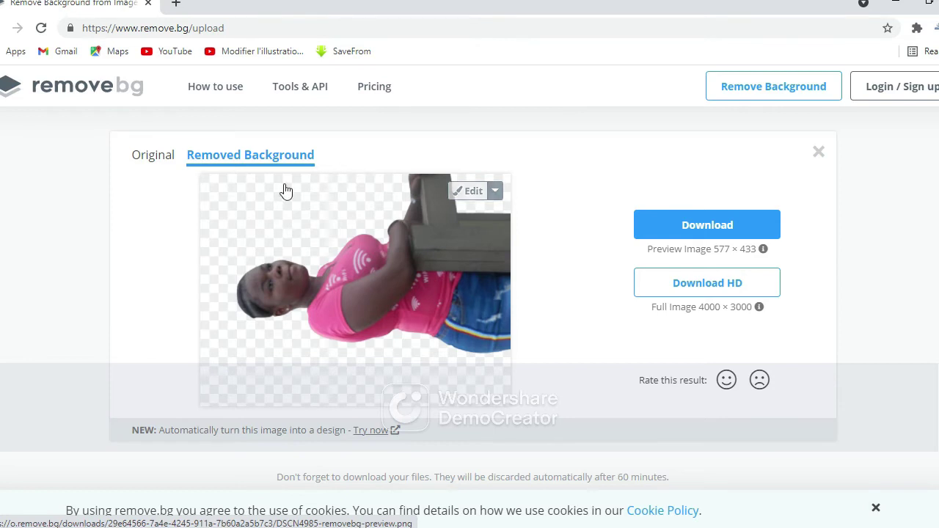
Open the cutout for editing and set the city street photo with tall buildings as its background
click(467, 191)
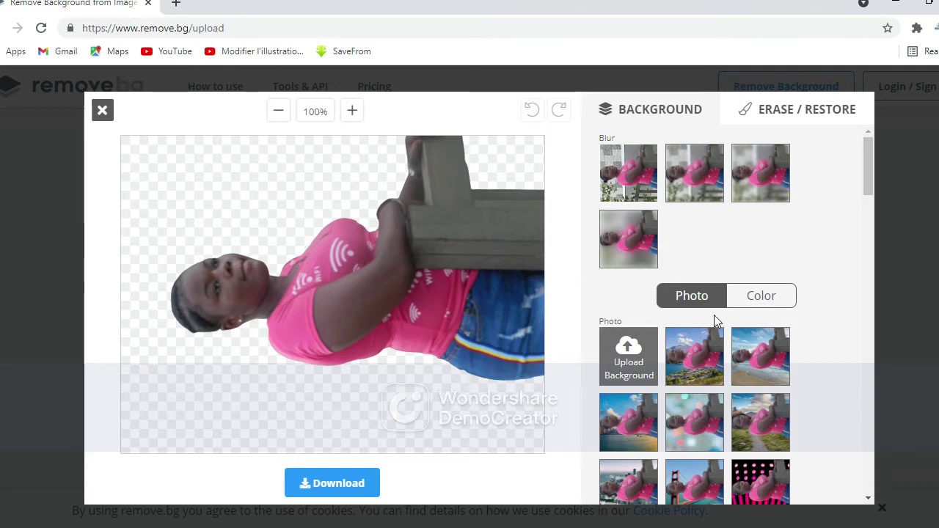
scroll(714, 354, down, 3)
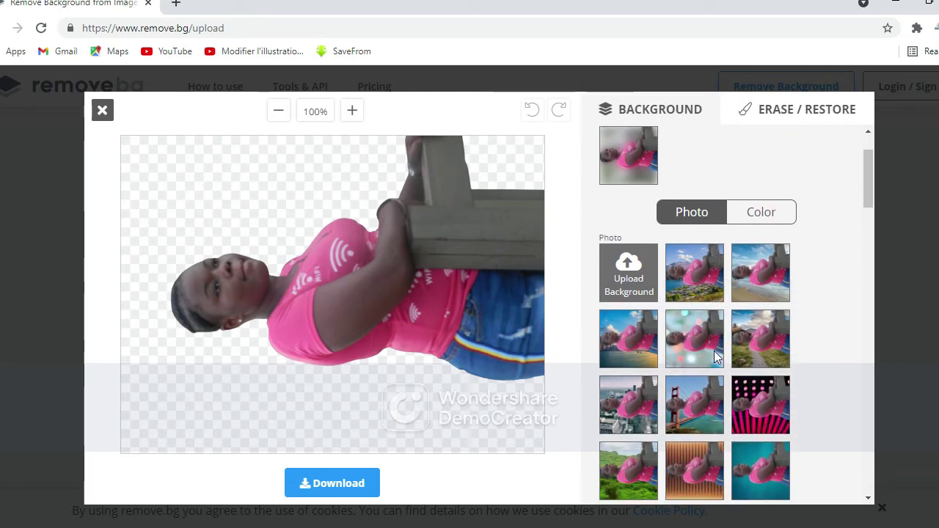
scroll(700, 360, down, 3)
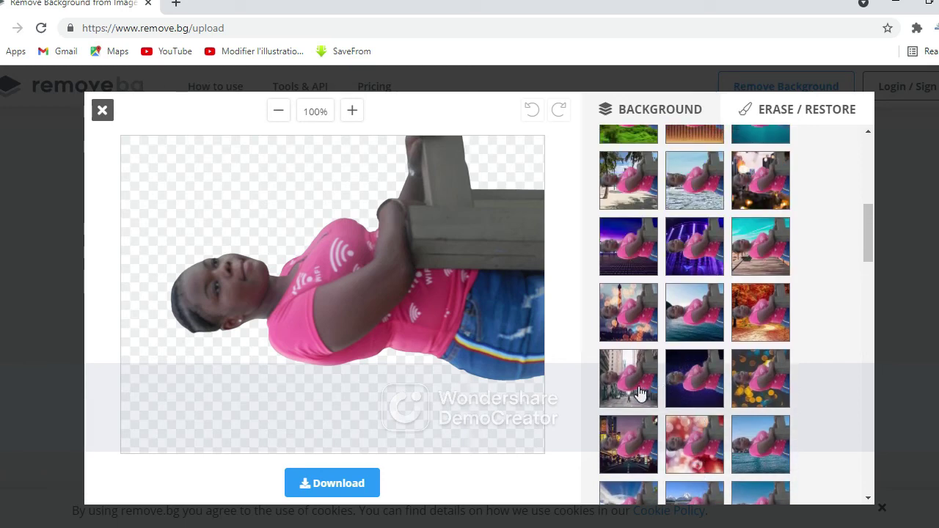
click(640, 393)
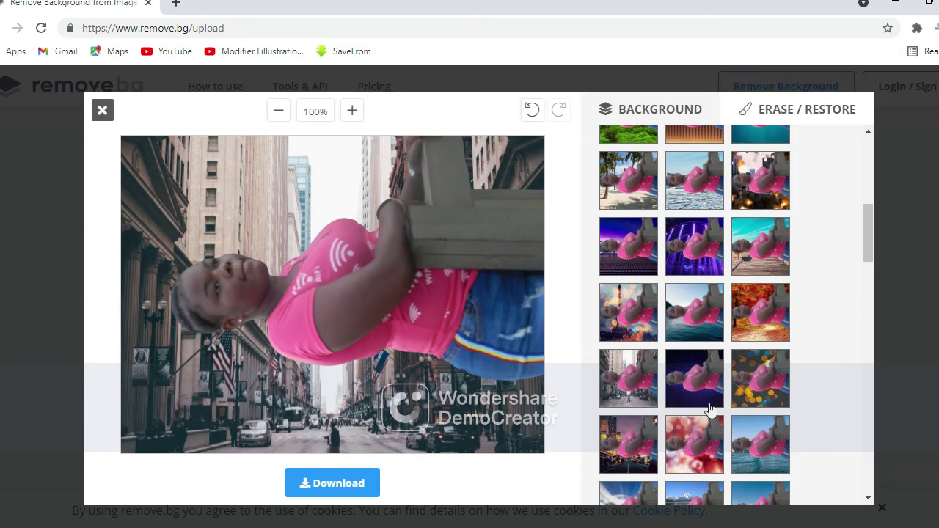
Try solid-colour backgrounds behind the cutout: pink, blue, turquoise and light blue
scroll(710, 408, up, 8)
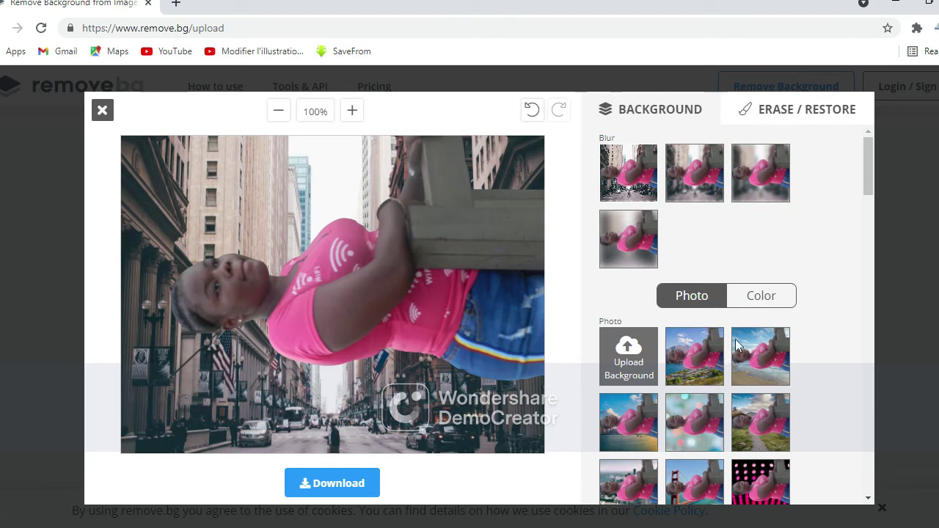
click(768, 301)
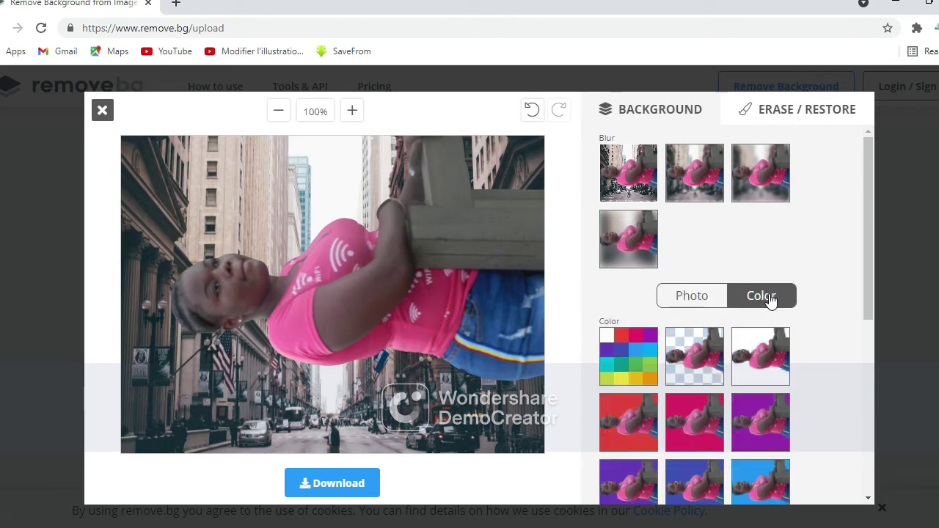
scroll(691, 447, down, 1)
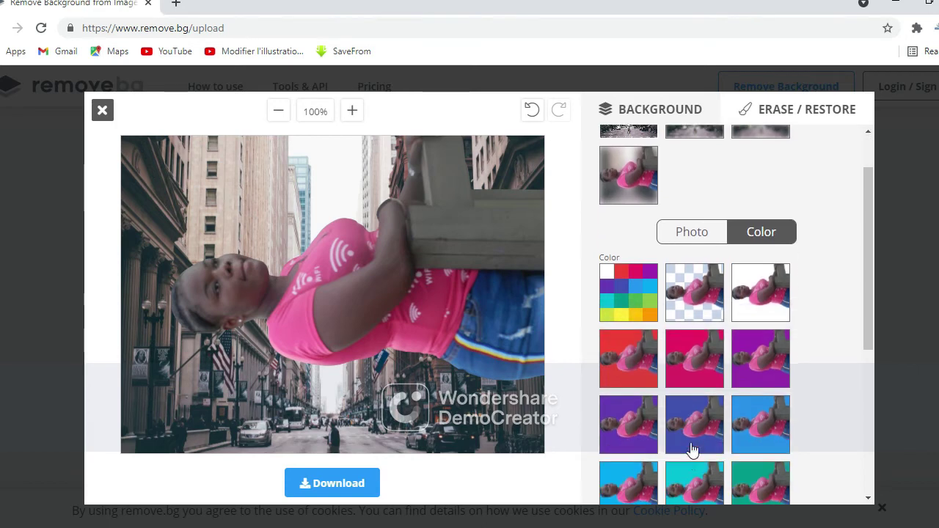
click(694, 371)
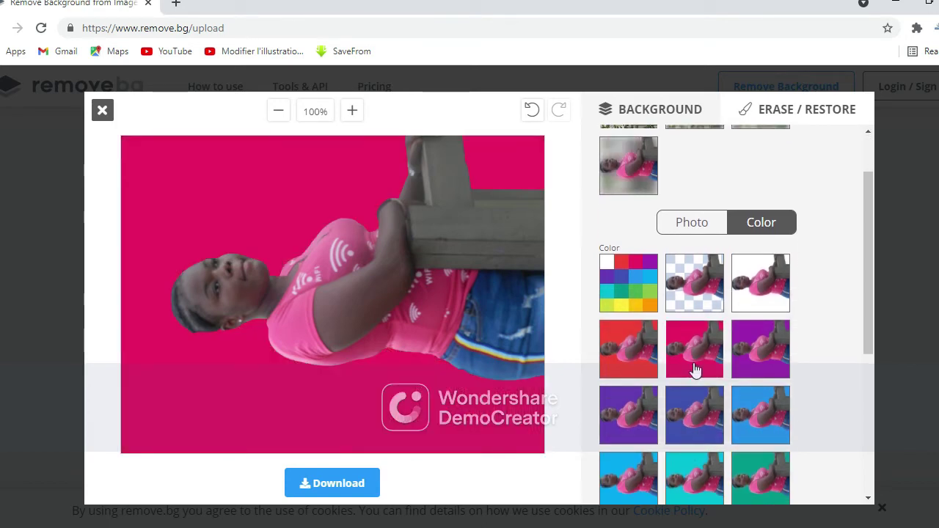
click(774, 431)
scroll(774, 431, down, 2)
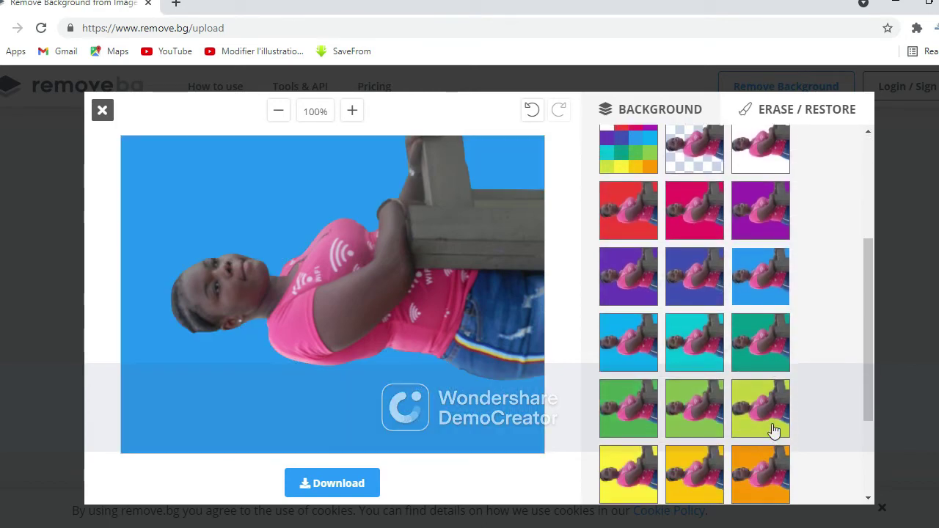
click(692, 331)
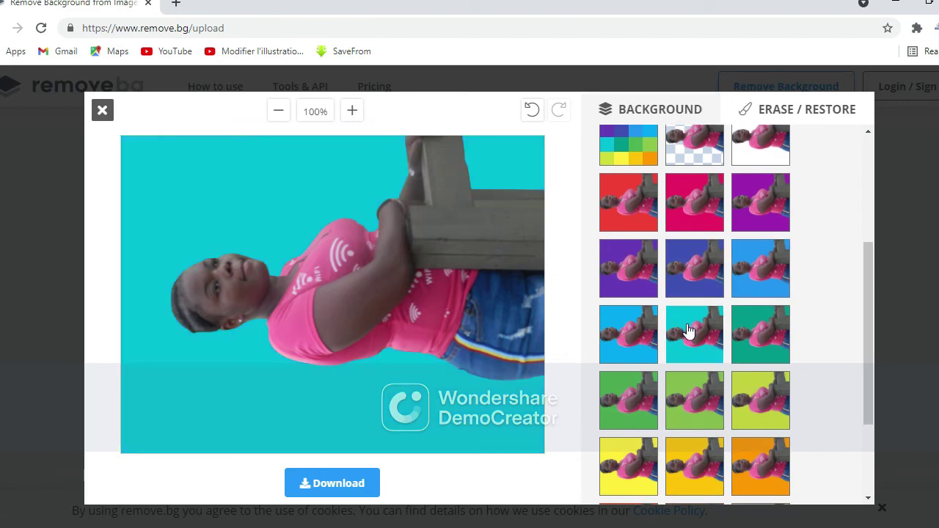
click(610, 345)
scroll(714, 355, up, 3)
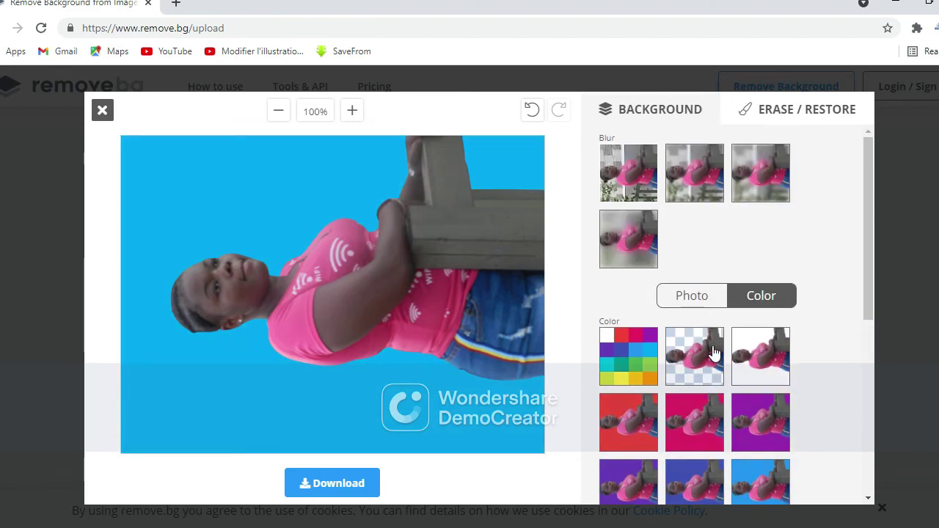
Upload the photo DSCN5056 from the 100NIKON folder as a custom photo background
click(696, 307)
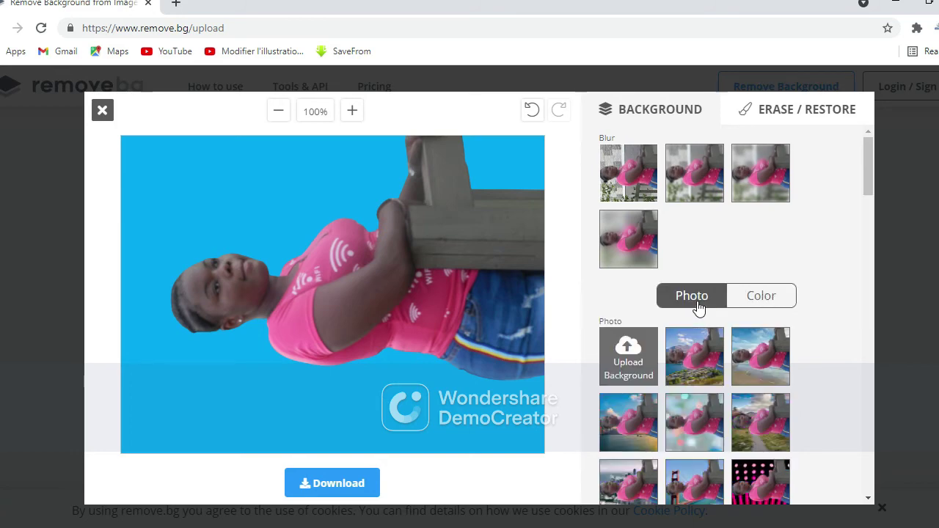
click(629, 349)
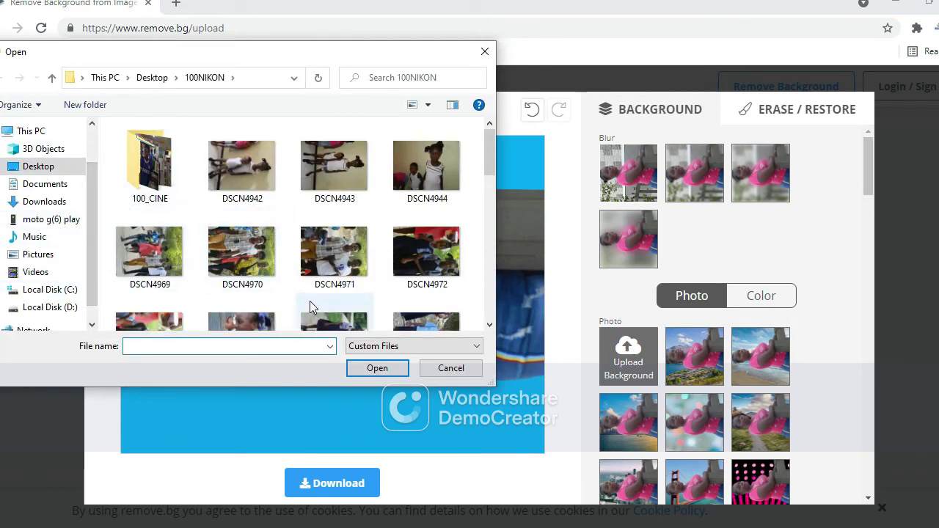
scroll(336, 279, down, 1)
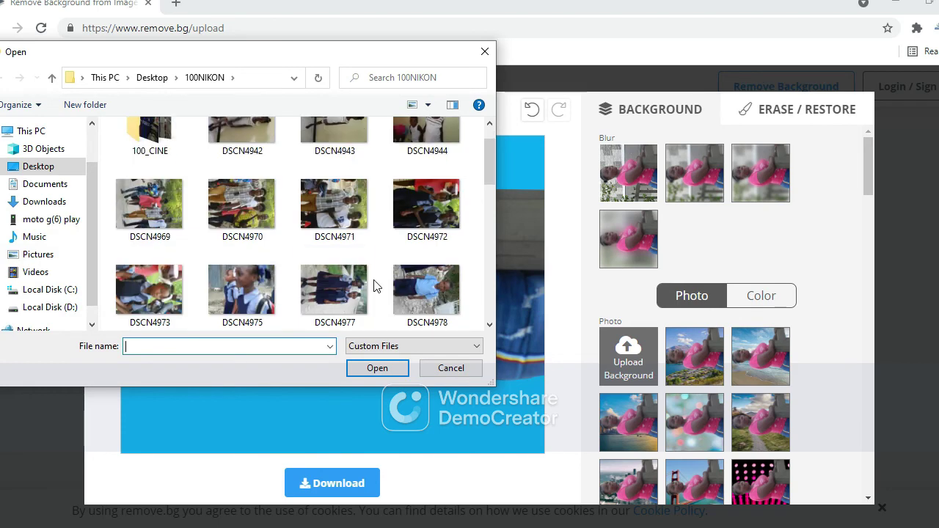
scroll(336, 279, down, 3)
scroll(336, 279, down, 3)
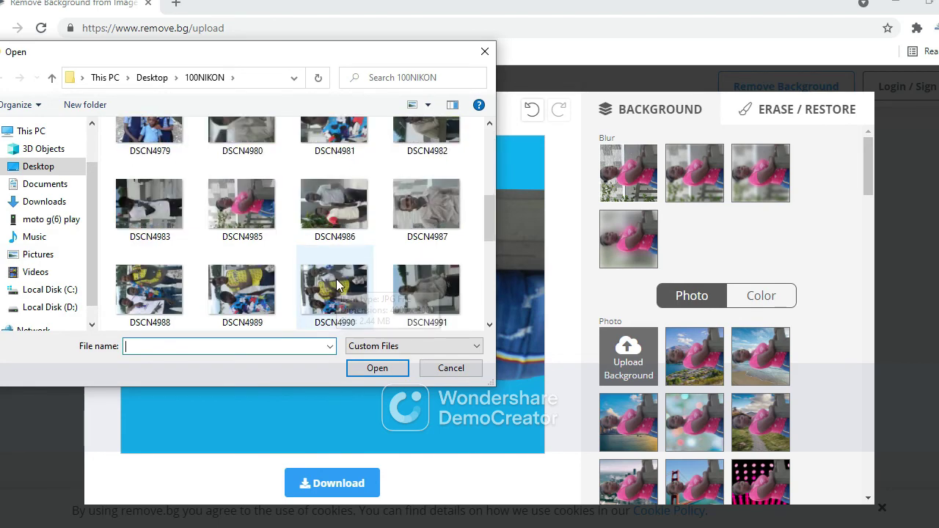
scroll(336, 279, down, 1)
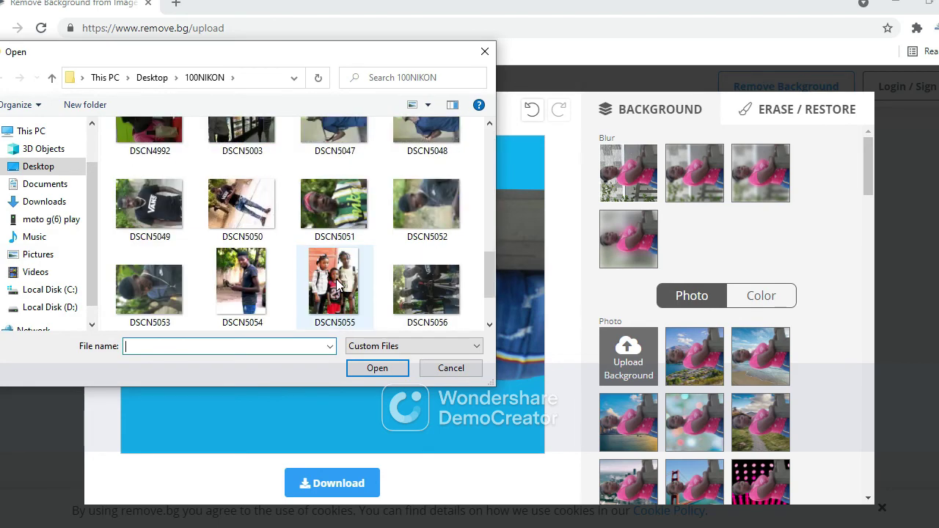
scroll(336, 286, down, 1)
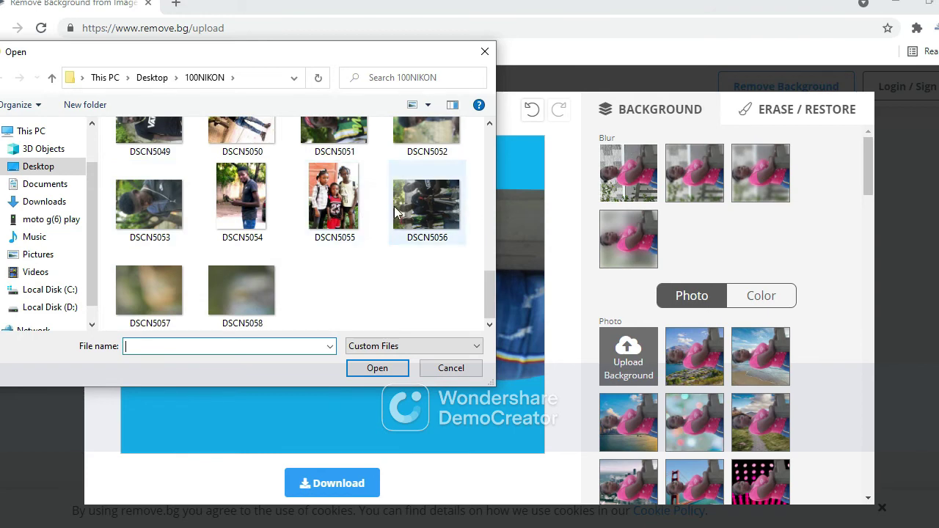
click(432, 207)
click(377, 367)
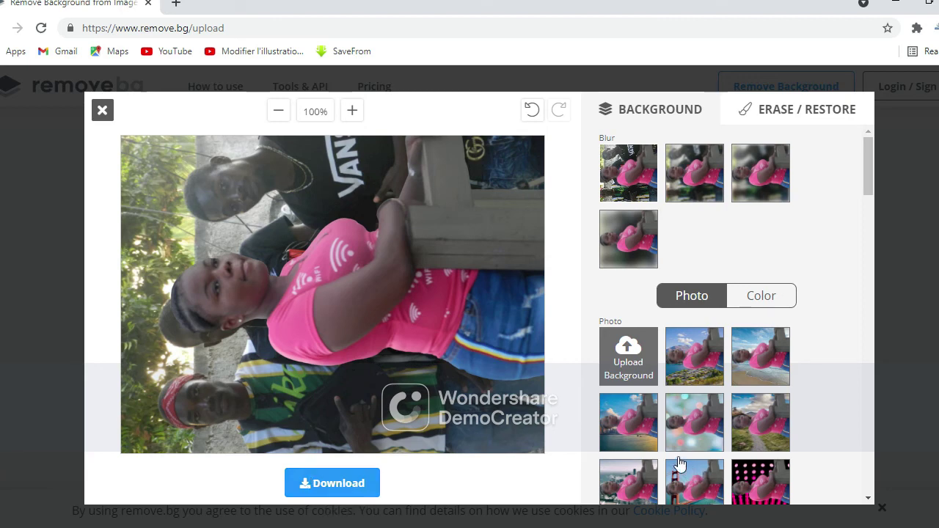
Set the waterfront city skyline at sunset as the photo background and download the image
click(627, 439)
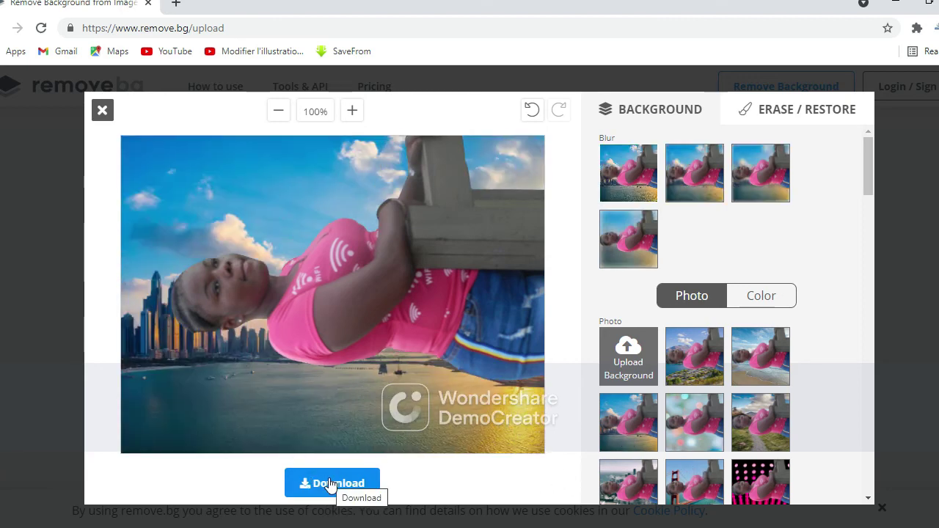
click(329, 484)
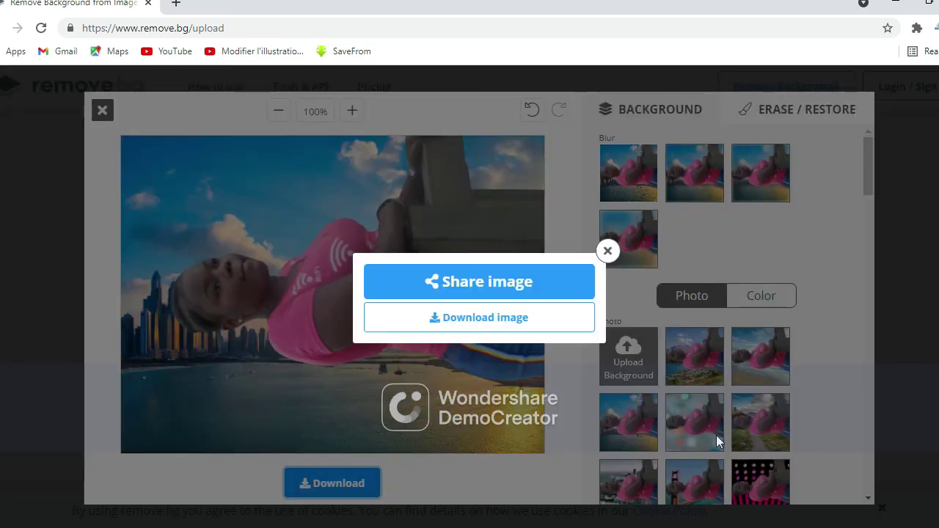
click(482, 318)
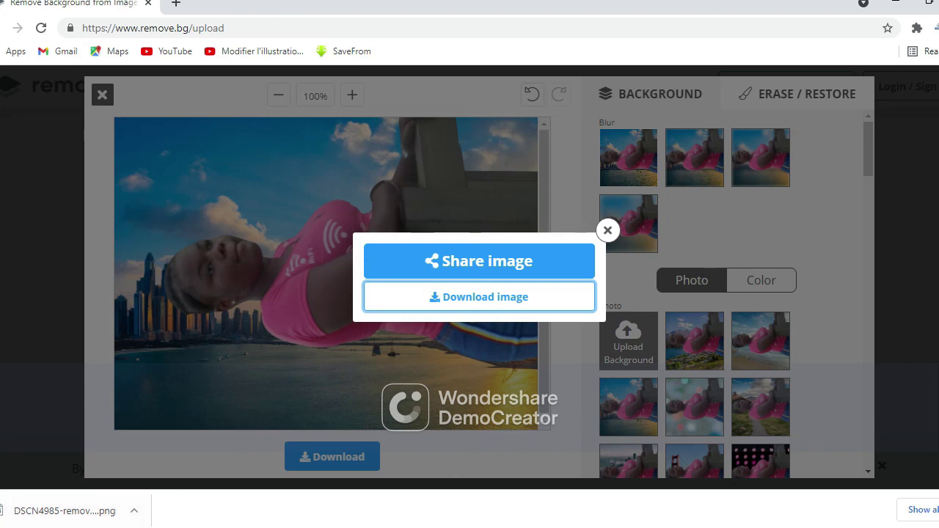
Open the downloaded DSCN4985-removebg-preview.png to view the finished image
click(53, 514)
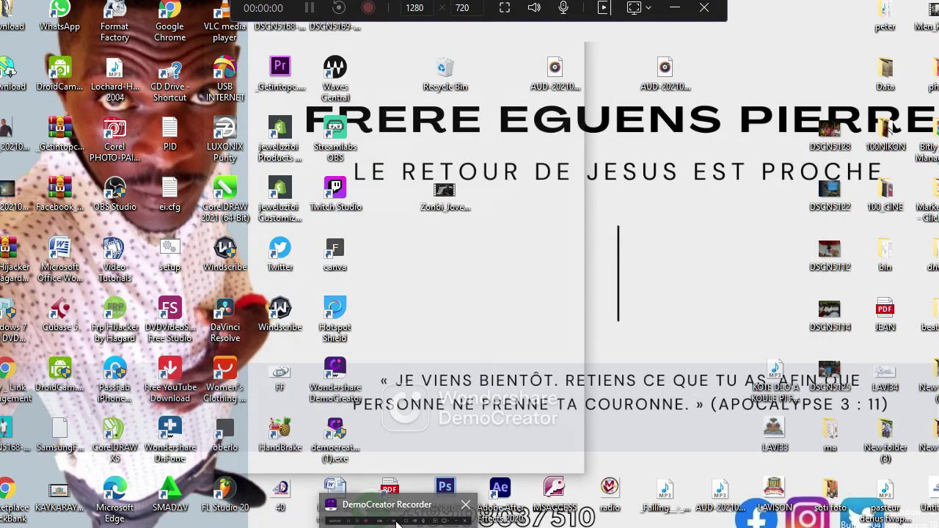
click(397, 512)
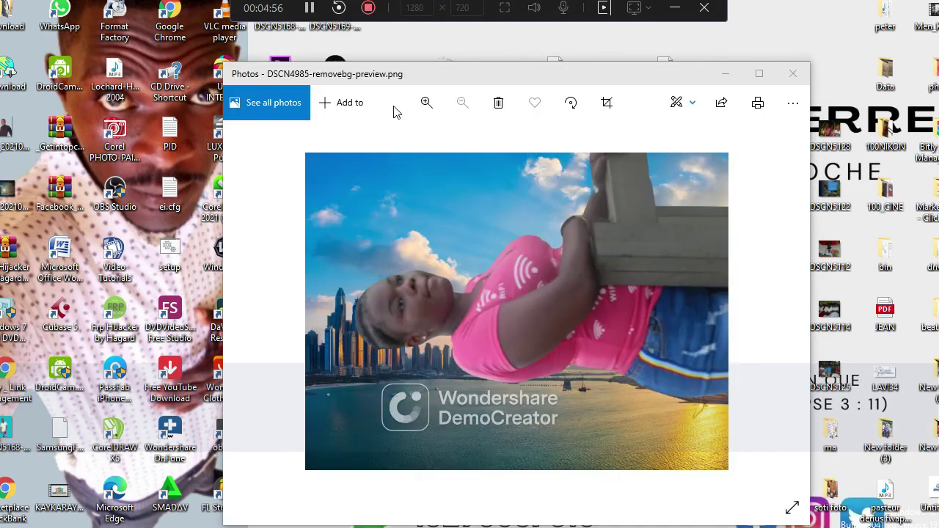
click(368, 8)
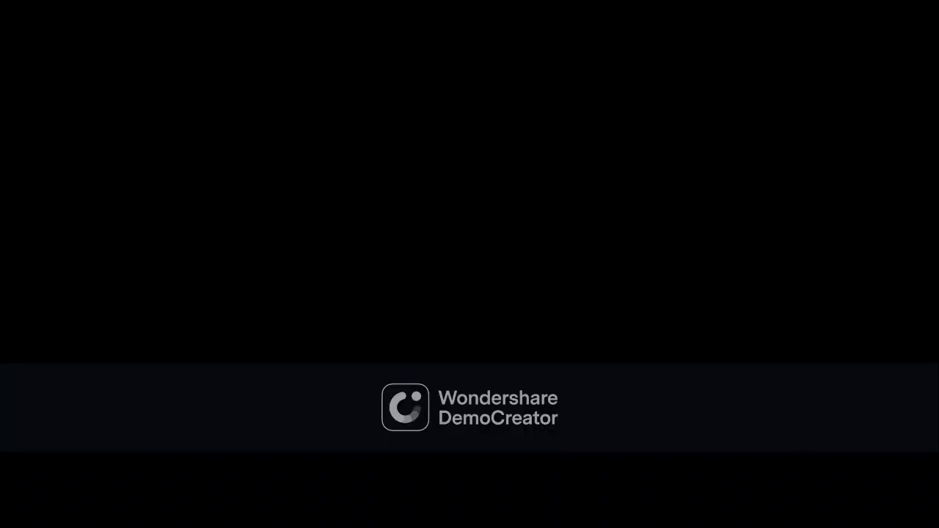